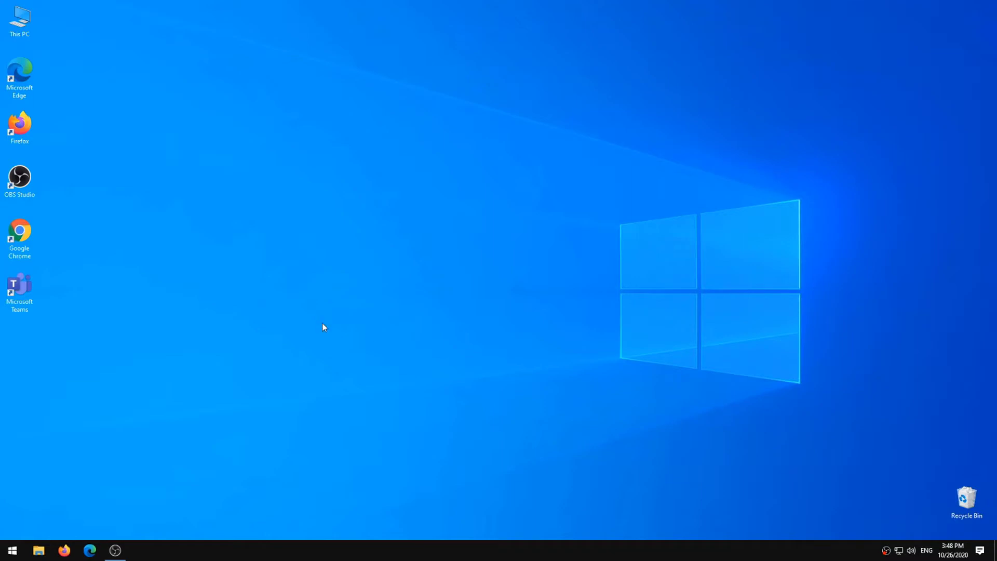
# Launch Google Chrome and run a Google search for 'bluestacks'.
pyautogui.doubleClick(19, 230)
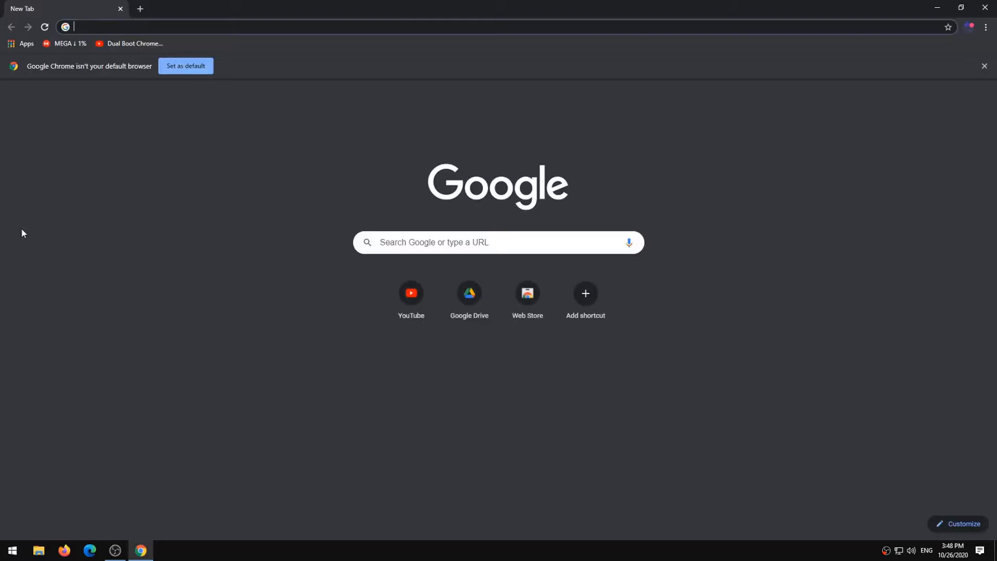
pyautogui.write('blue')
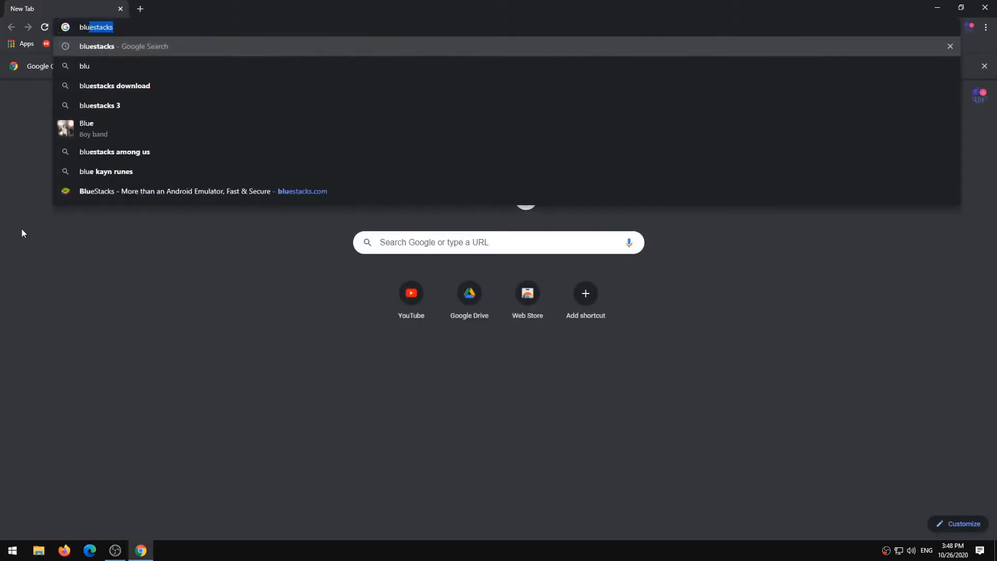
pyautogui.write('sta')
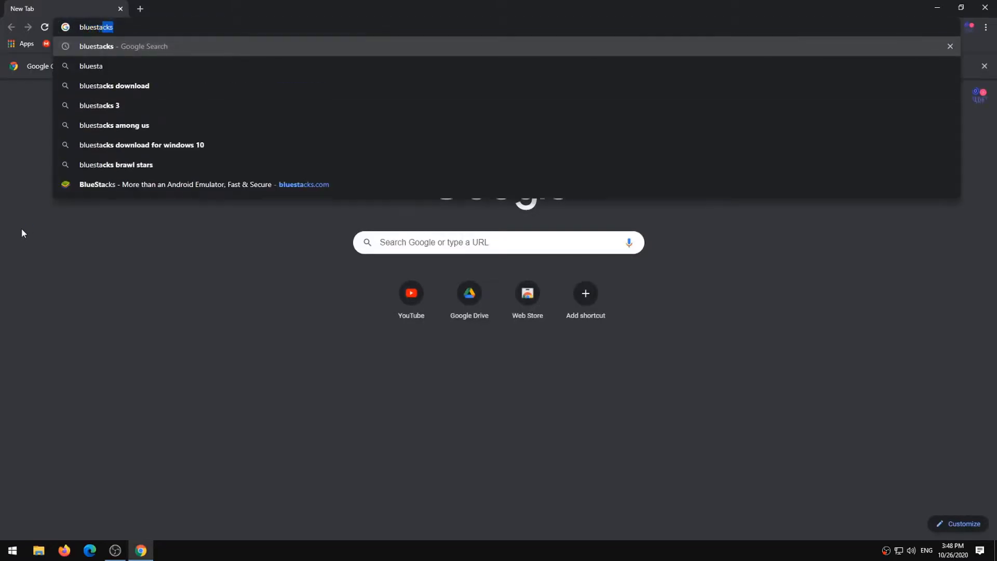
pyautogui.click(89, 46)
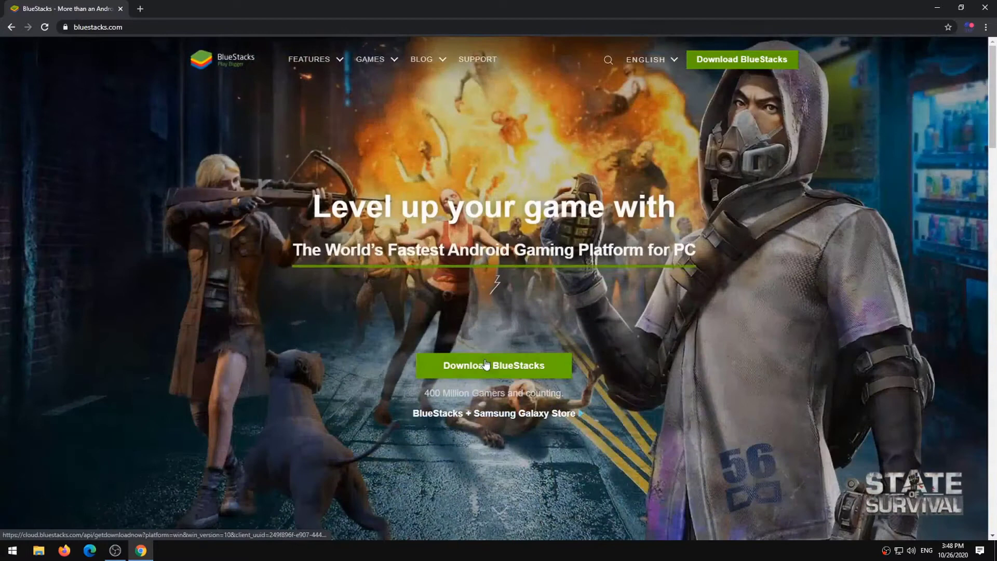
# Start the BlueStacks installer download from bluestacks.com.
pyautogui.click(485, 372)
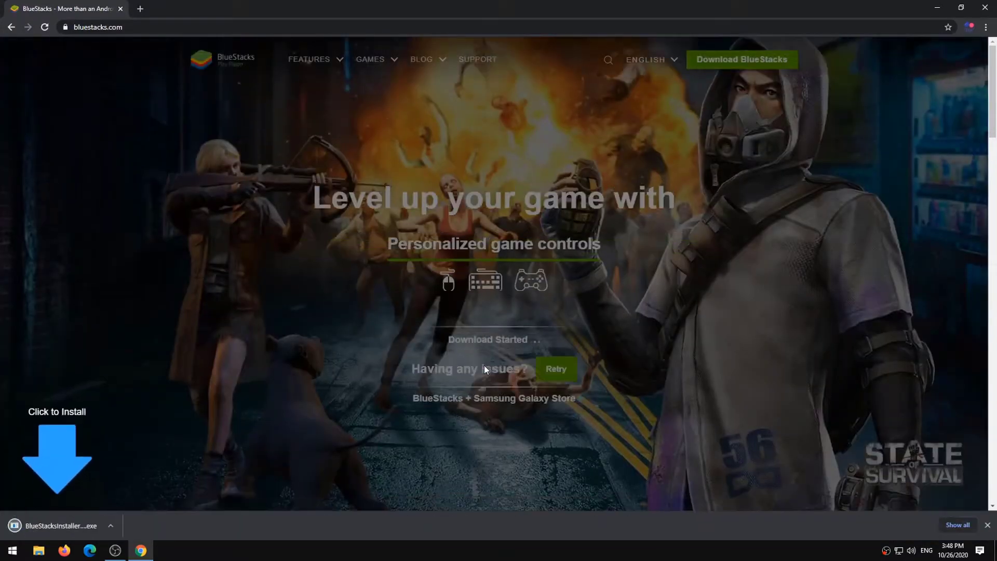
# Run the downloaded BlueStacks installer, close Chrome, and install BlueStacks 4.
pyautogui.click(75, 521)
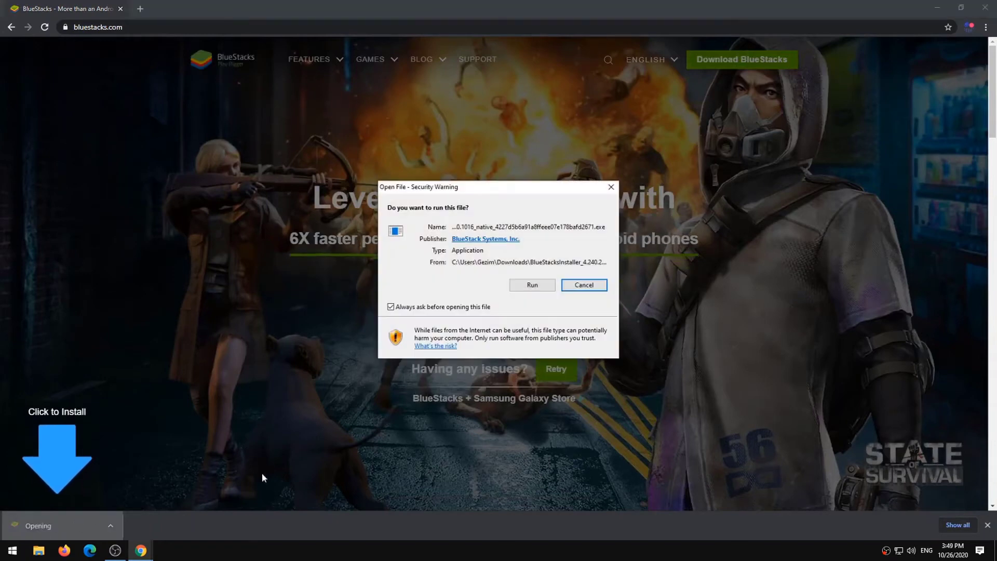
pyautogui.click(516, 288)
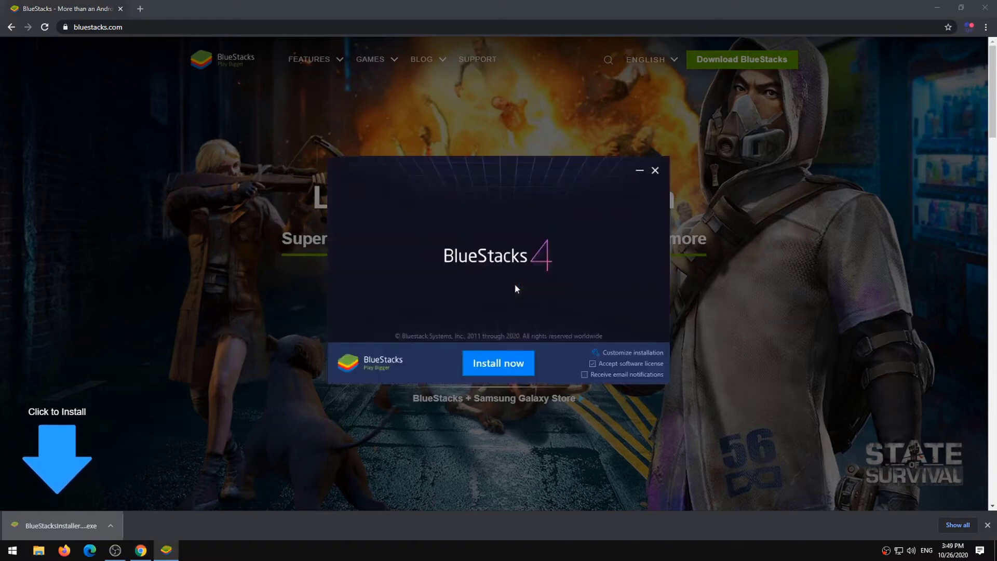
pyautogui.click(988, 525)
pyautogui.click(984, 18)
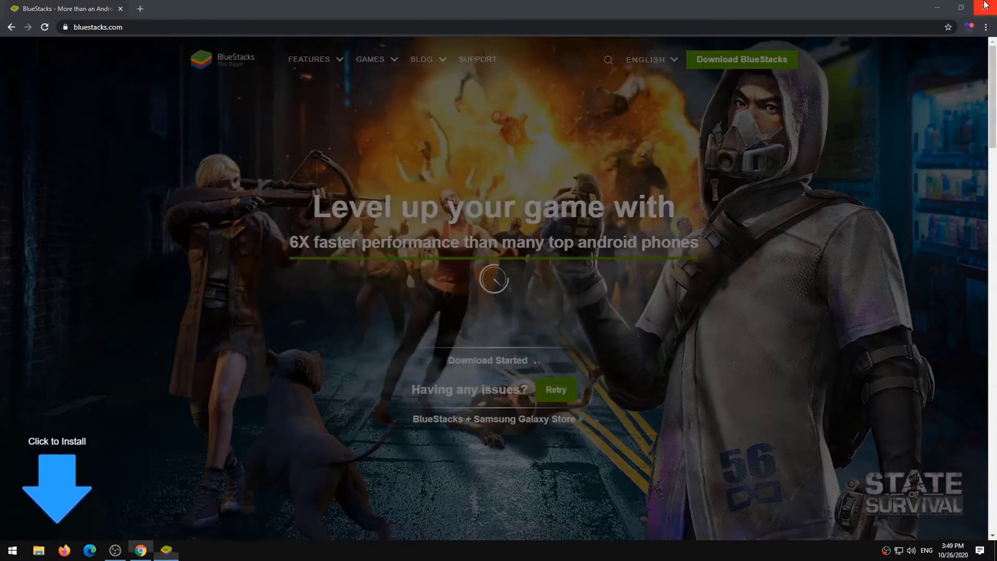
pyautogui.click(510, 365)
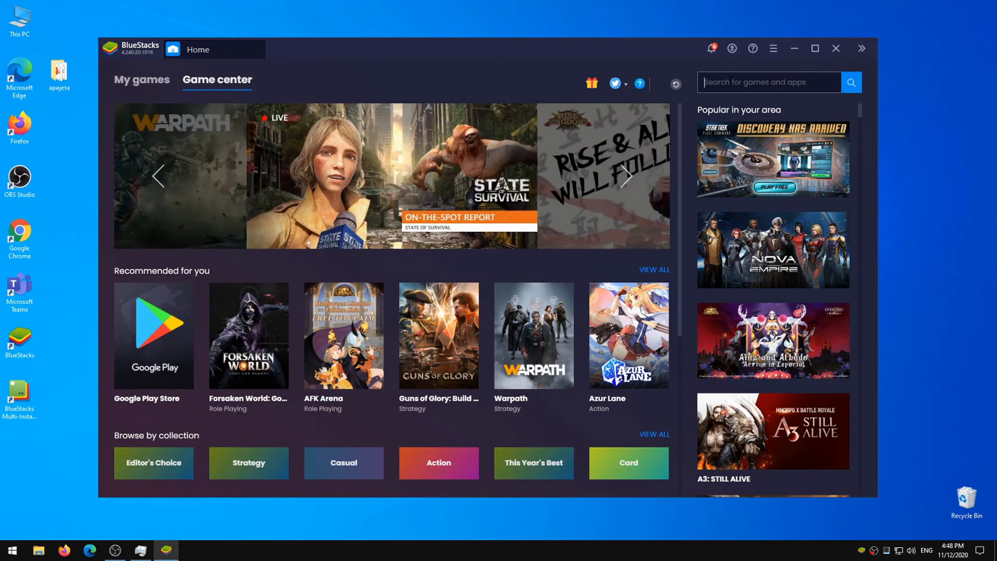
pyautogui.write('tik')
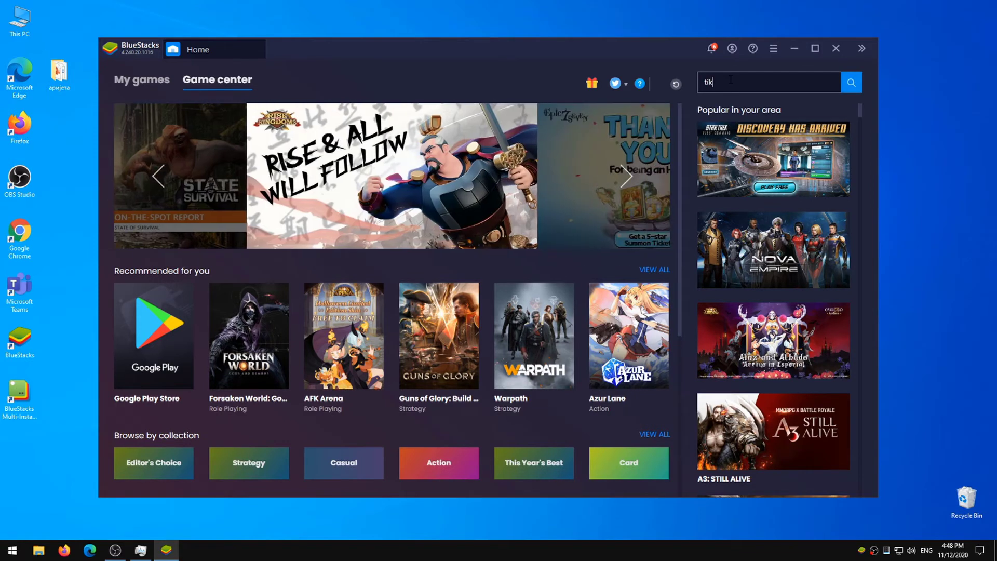
pyautogui.write(' tok')
# Search BlueStacks for 'tik tok' and choose Install on the TikTok result.
pyautogui.press('Return')
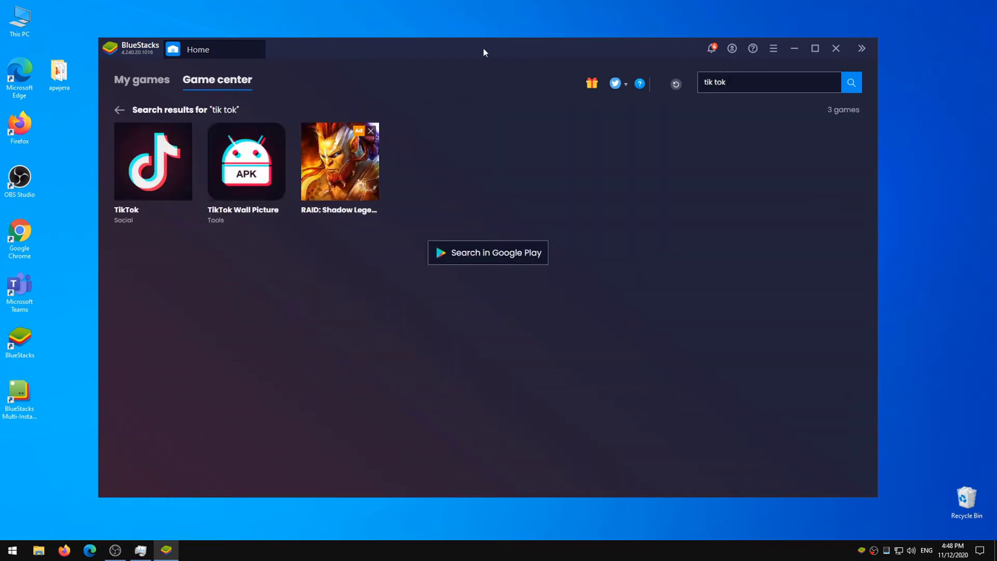
pyautogui.moveTo(153, 162)
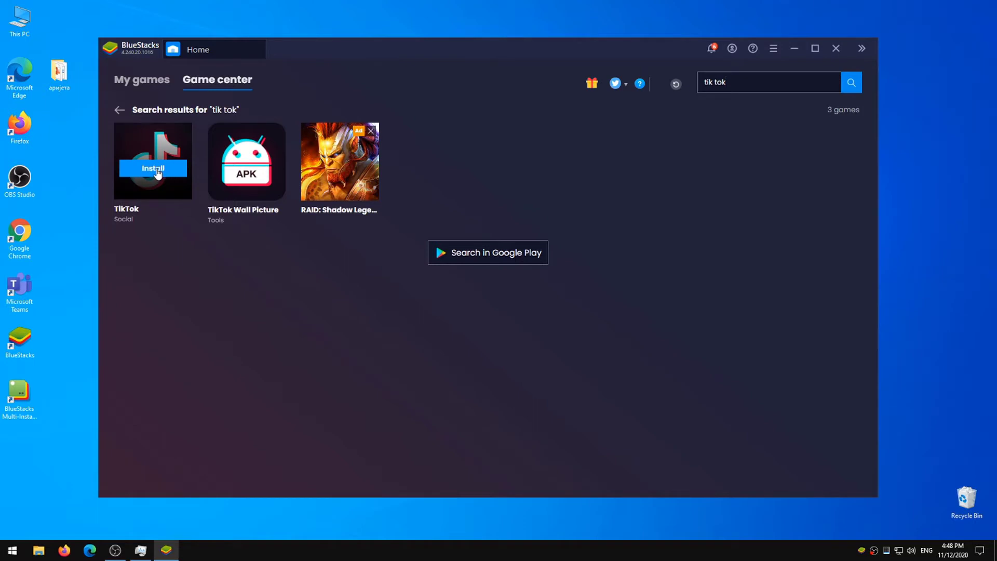
pyautogui.click(153, 169)
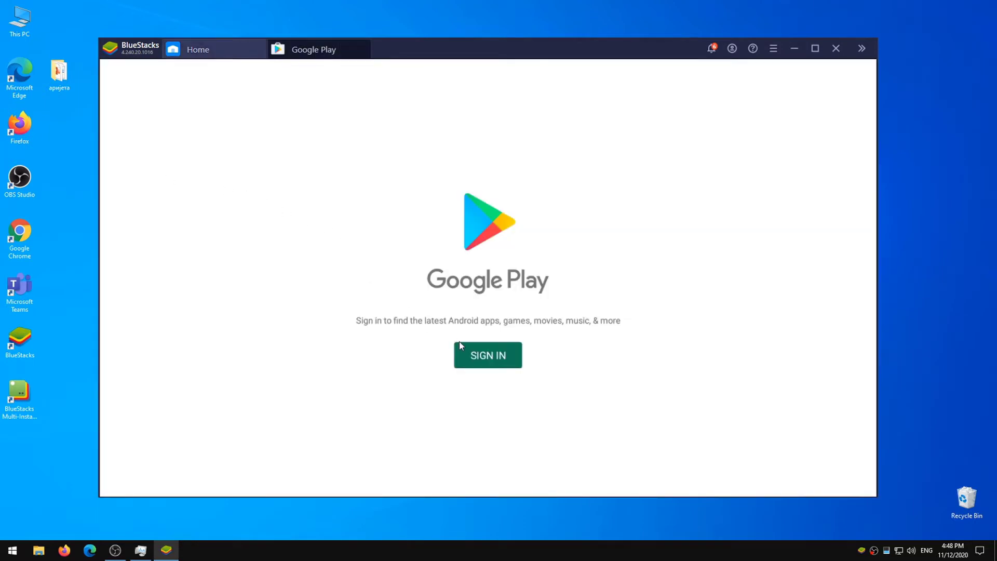
# Sign in with the Google account email and password, accepting the terms and Google services.
pyautogui.click(482, 356)
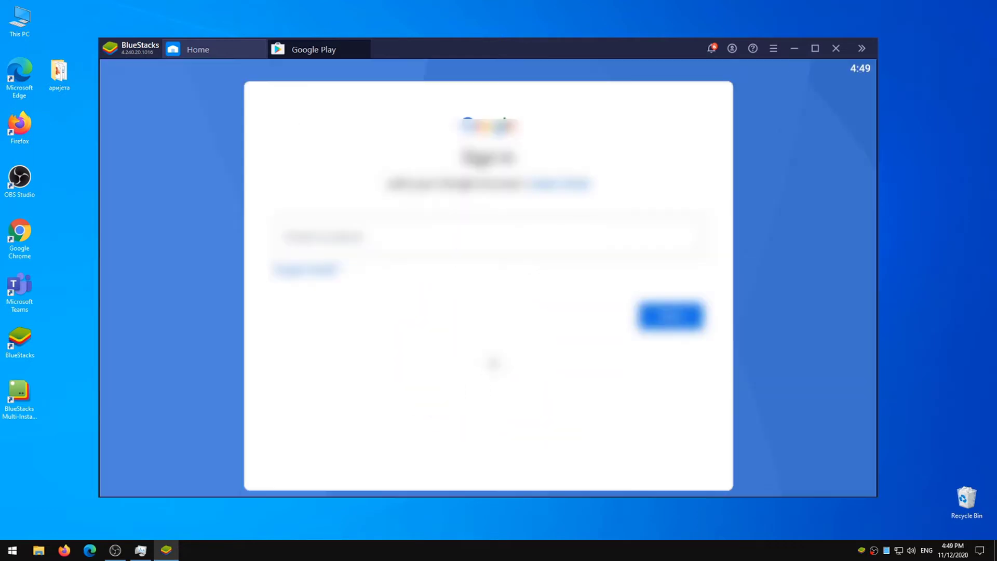
pyautogui.click(489, 236)
pyautogui.write('[blurred email]')
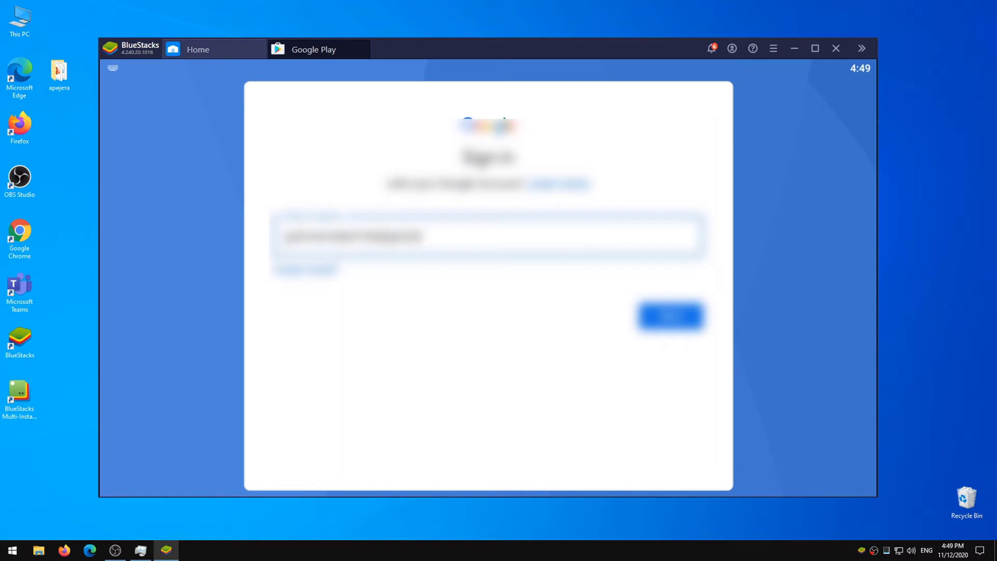
pyautogui.press('Return')
pyautogui.write('[blurred password]')
pyautogui.press('Return')
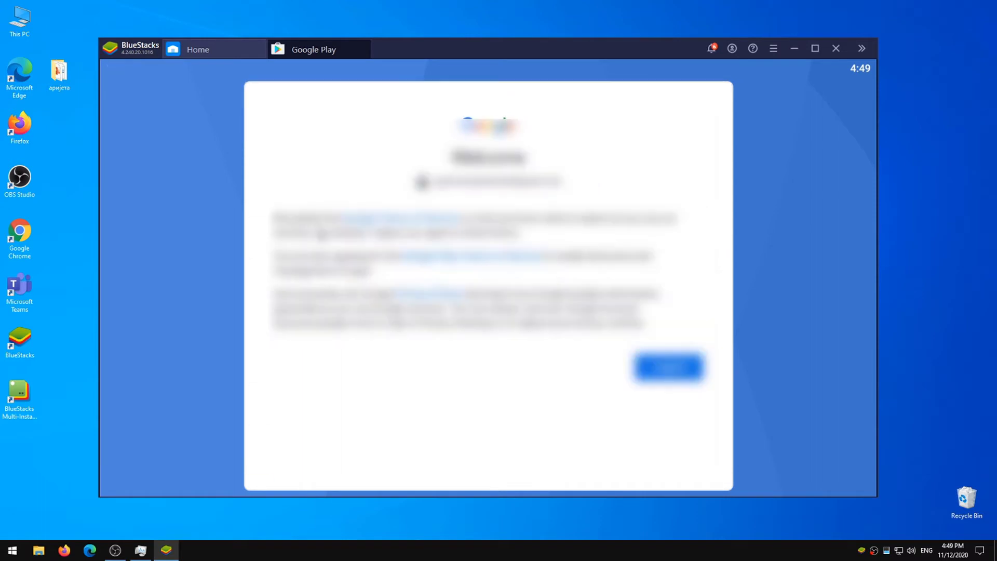
pyautogui.click(666, 366)
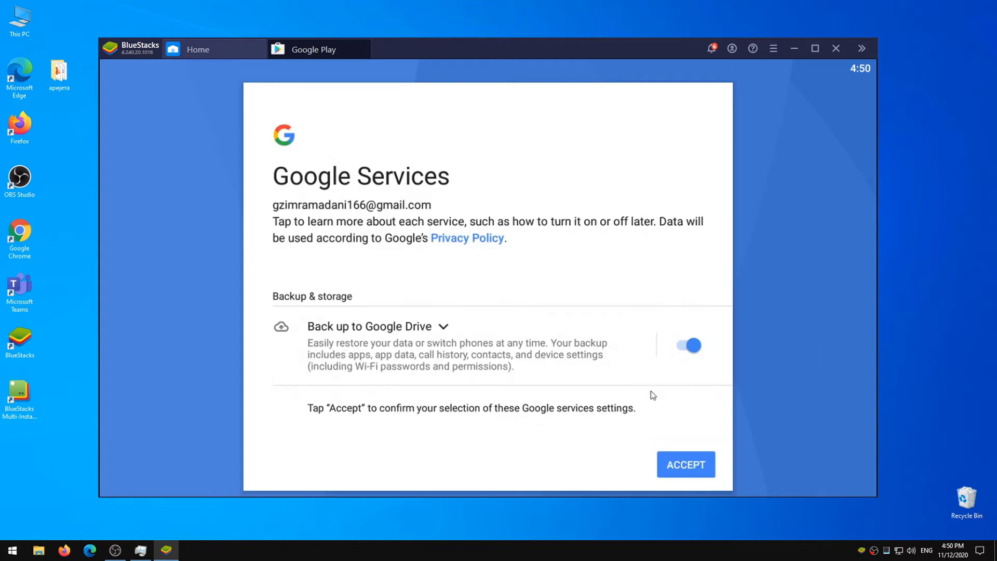
pyautogui.click(676, 467)
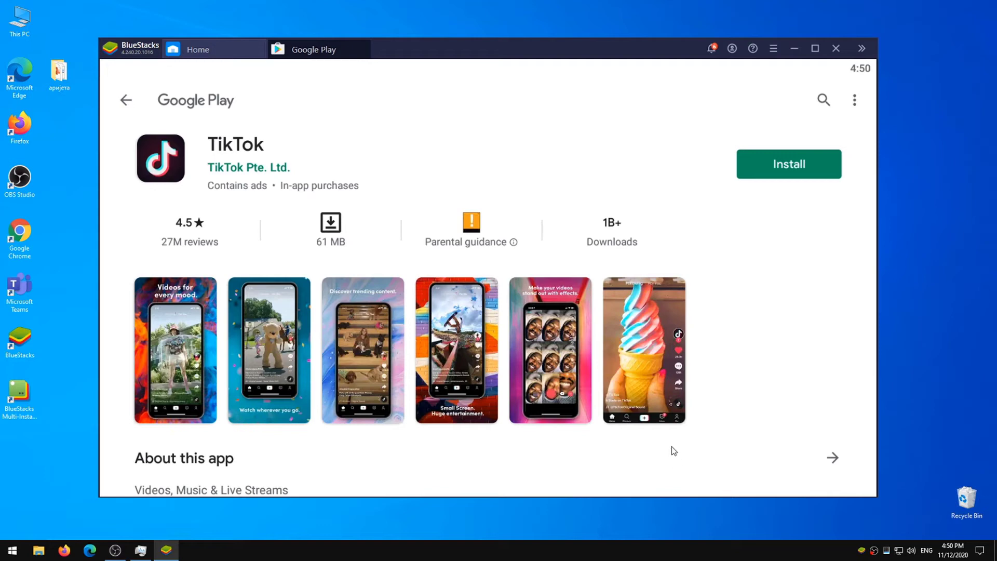
# Install TikTok from its Google Play store page.
pyautogui.click(771, 165)
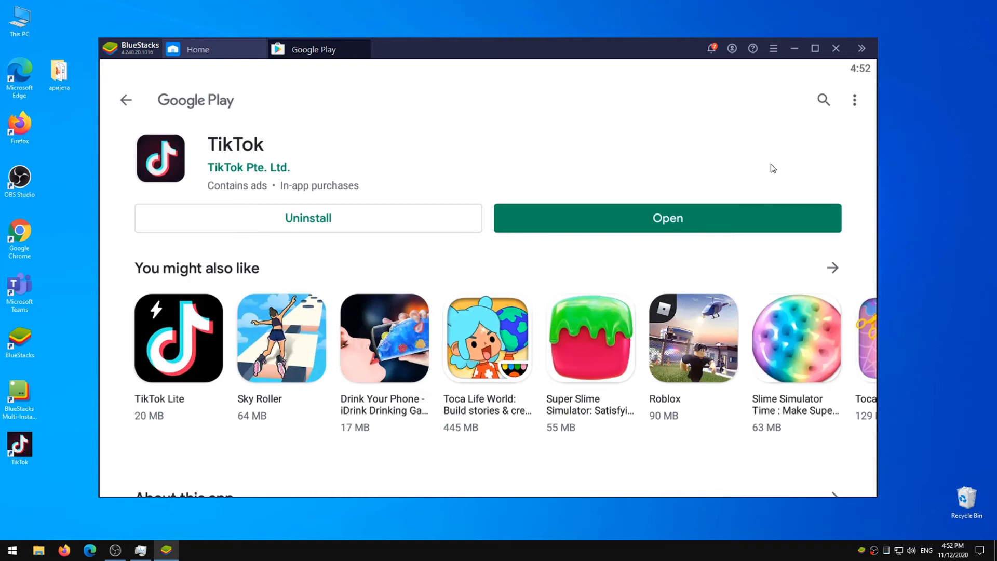
# Close the Google Play tab to return to the Home tab's search results.
pyautogui.click(368, 47)
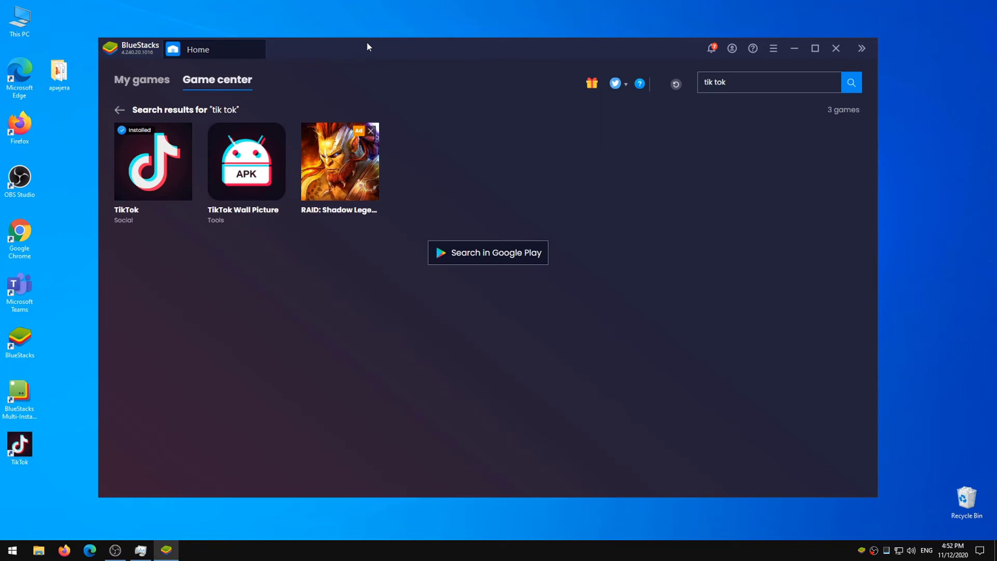